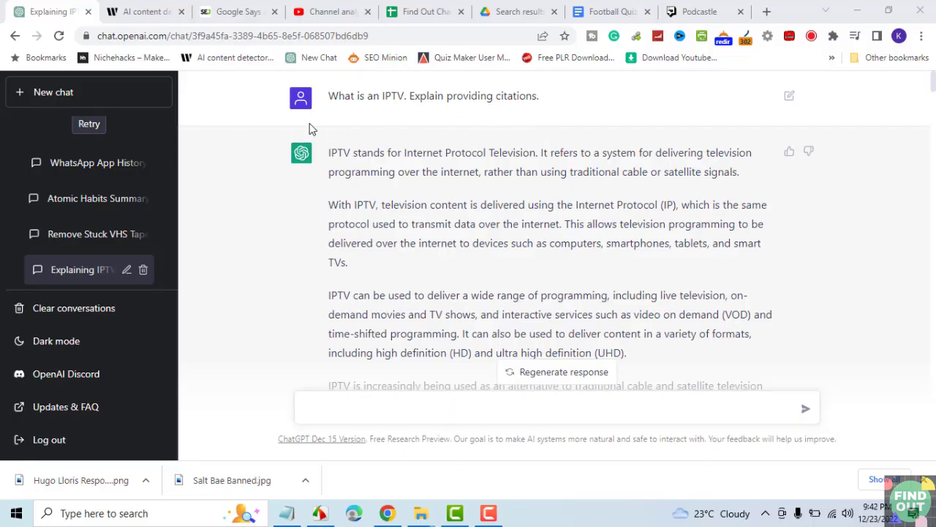
- Review the ChatGPT conversation about IPTV, from the first question asking for citations through the question on popular USA services
{"action": "left_click_drag", "start_coordinate": [329, 96], "coordinate": [532, 95]}
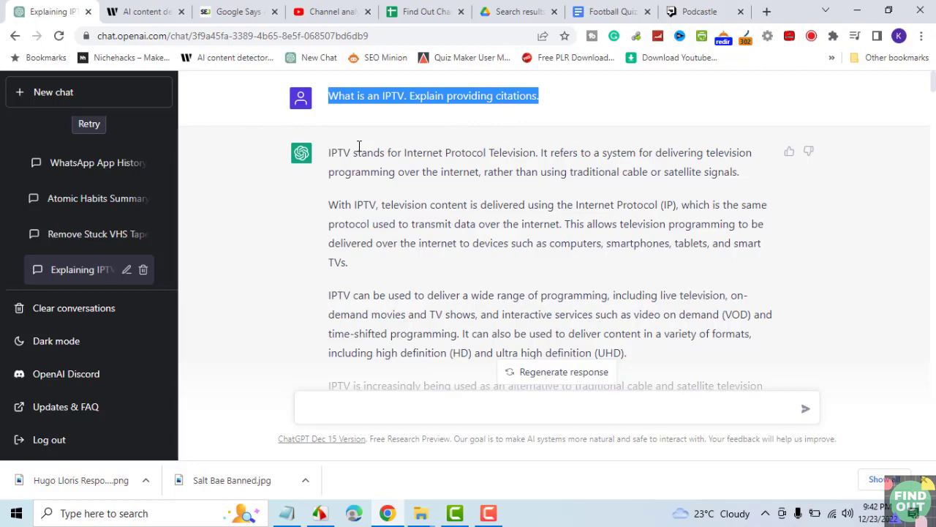
{"action": "scroll", "coordinate": [341, 157], "scroll_direction": "down", "scroll_amount": 10}
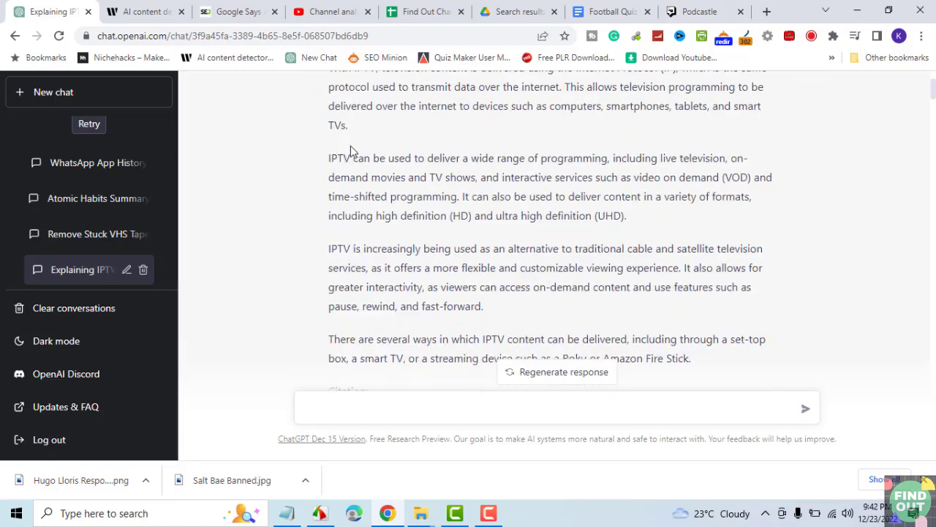
{"action": "scroll", "coordinate": [351, 145], "scroll_direction": "down", "scroll_amount": 6}
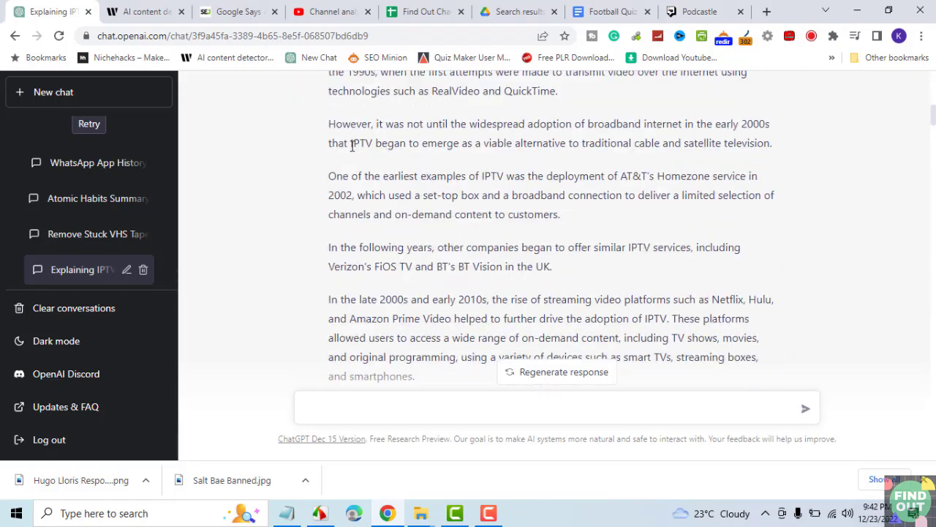
{"action": "scroll", "coordinate": [352, 152], "scroll_direction": "down", "scroll_amount": 5}
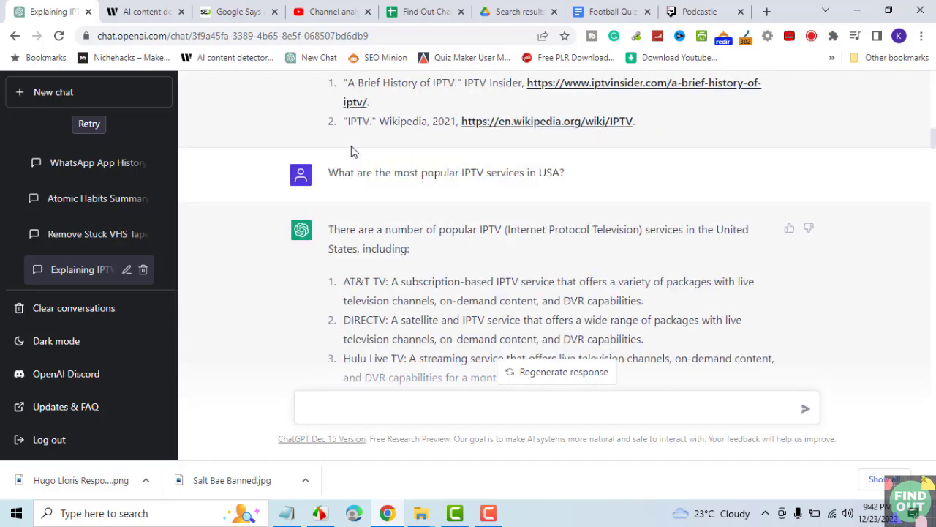
{"action": "scroll", "coordinate": [351, 151], "scroll_direction": "down", "scroll_amount": 9}
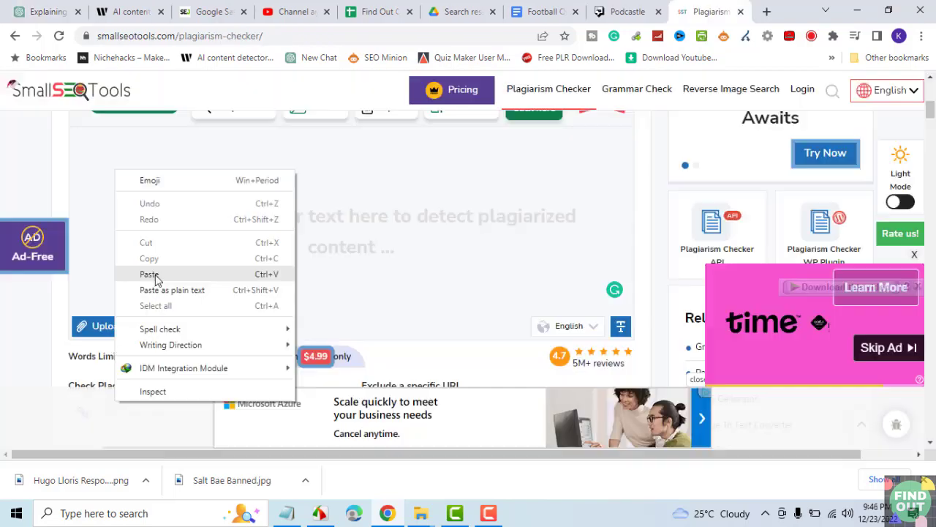
- Paste the ChatGPT explanation of IPTV into the SmallSEOTools plagiarism checker and go to its check options
{"action": "left_click", "coordinate": [155, 274]}
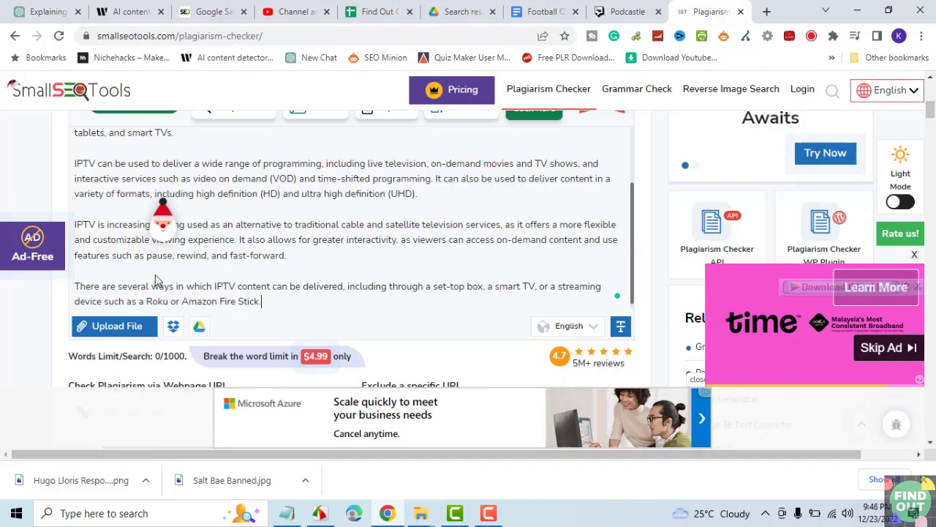
{"action": "scroll", "coordinate": [427, 209], "scroll_direction": "down", "scroll_amount": 5}
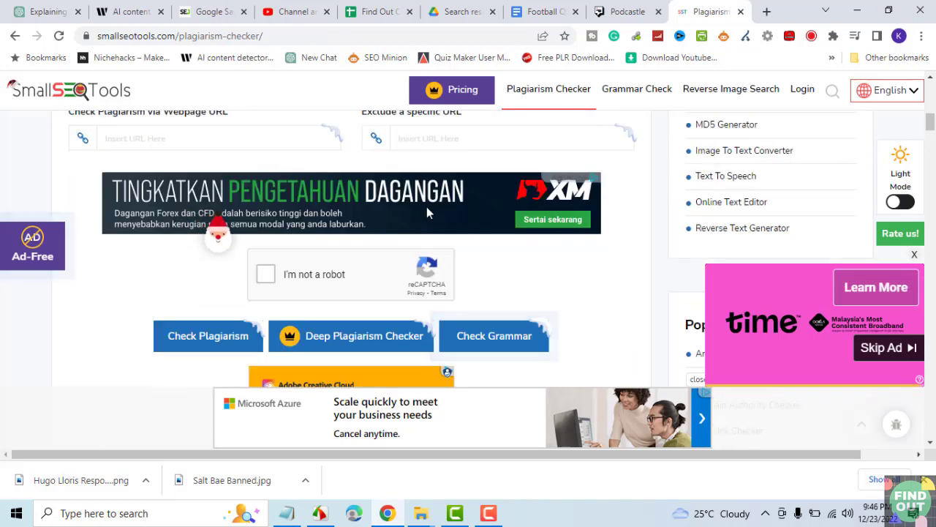
{"action": "left_click", "coordinate": [175, 272]}
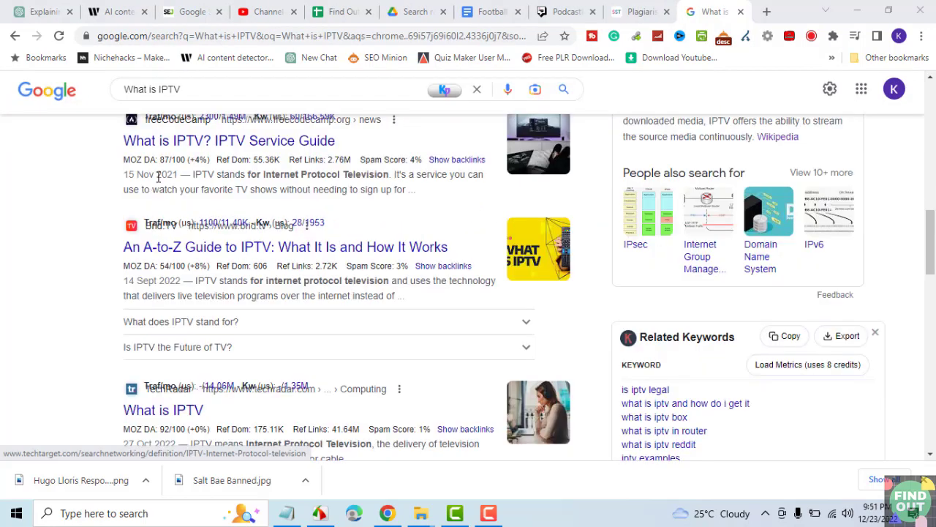
- Browse the Google search results for "What is IPTV", including the articles and videos
{"action": "scroll", "coordinate": [157, 177], "scroll_direction": "down", "scroll_amount": 5}
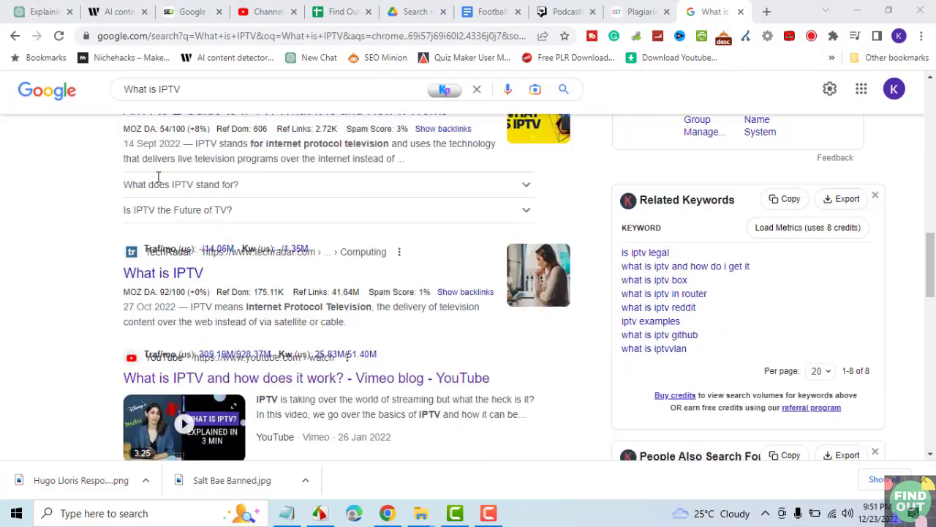
{"action": "scroll", "coordinate": [159, 181], "scroll_direction": "down", "scroll_amount": 3}
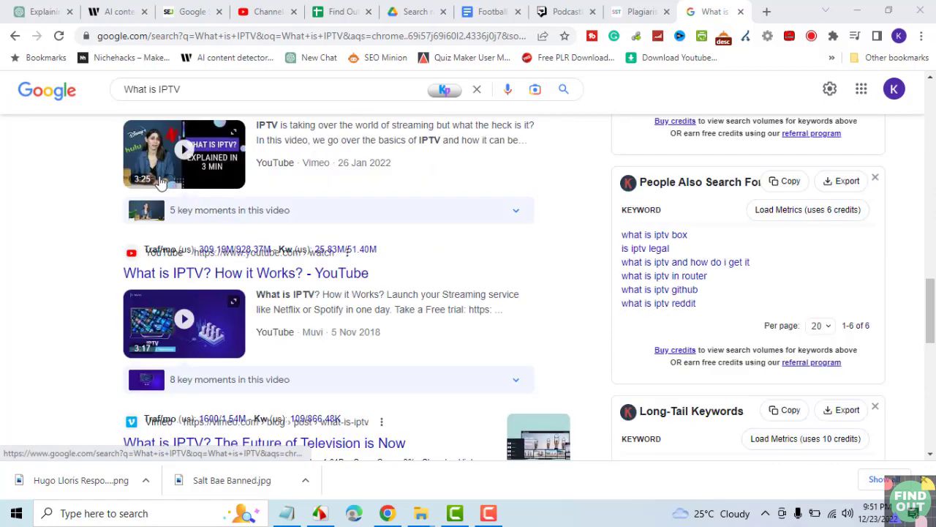
{"action": "scroll", "coordinate": [159, 182], "scroll_direction": "down", "scroll_amount": 3}
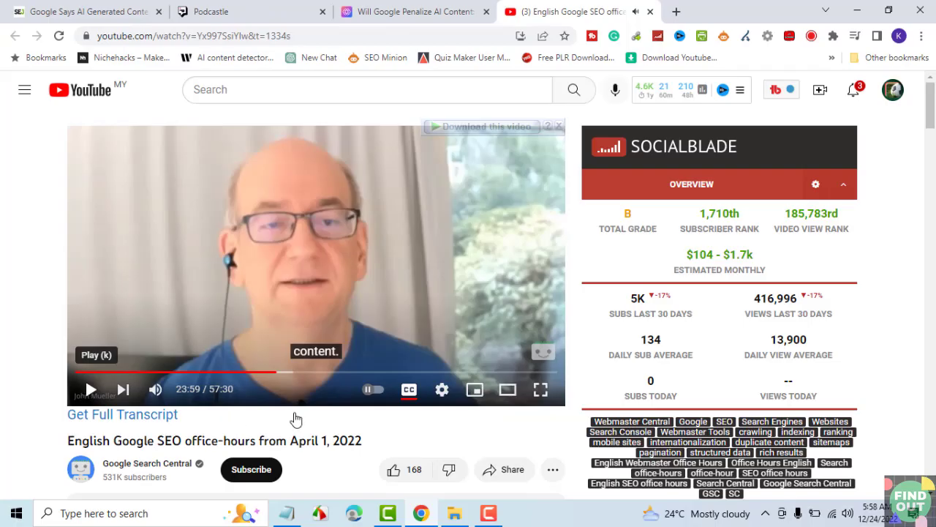
{"action": "left_click", "coordinate": [489, 513]}
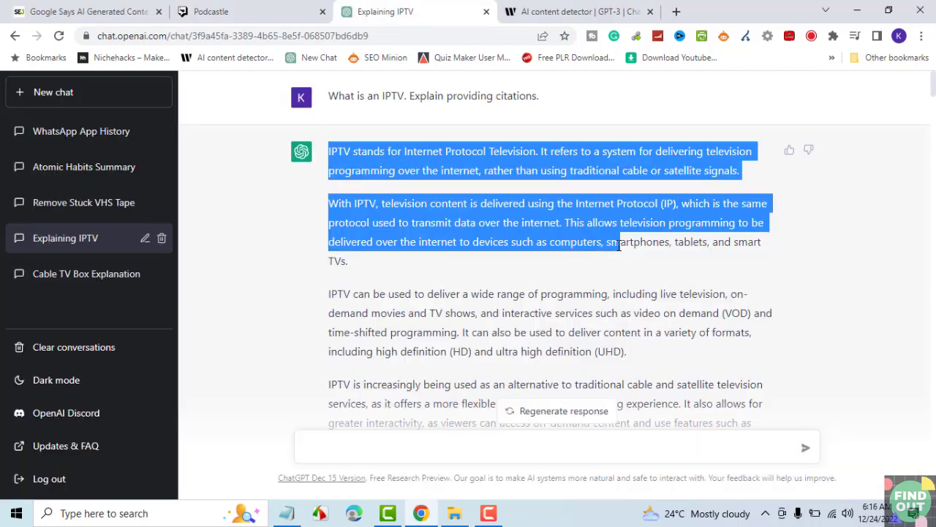
- Copy ChatGPT's IPTV explanation without its citation section and analyze it in Writer's AI Content Detector
{"action": "scroll", "coordinate": [619, 246], "scroll_direction": "down", "scroll_amount": 2}
{"action": "left_click_drag", "start_coordinate": [634, 240], "coordinate": [718, 357]}
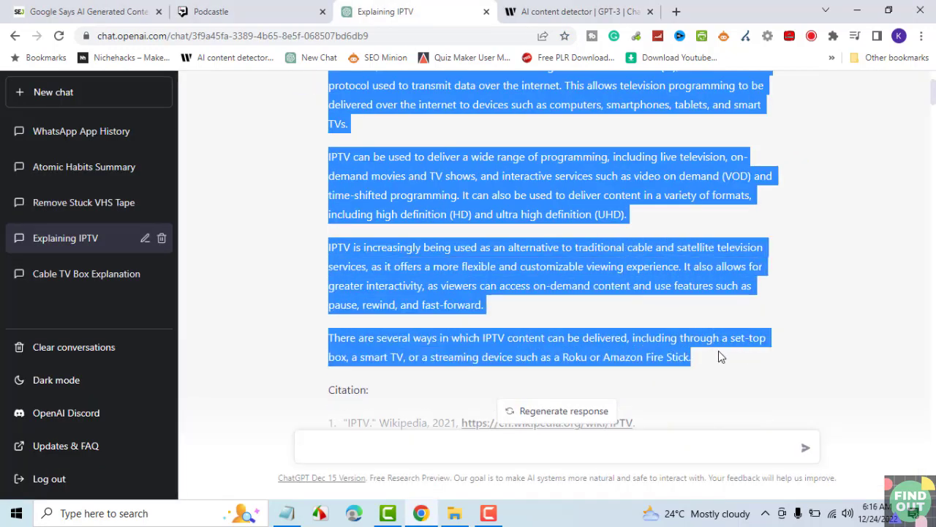
{"action": "right_click", "coordinate": [520, 207]}
{"action": "left_click", "coordinate": [548, 207]}
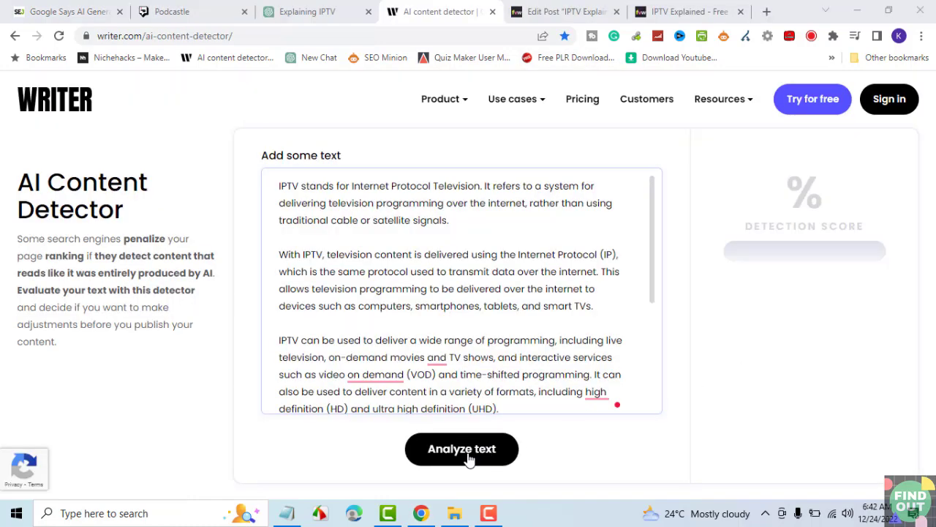
{"action": "left_click", "coordinate": [469, 449]}
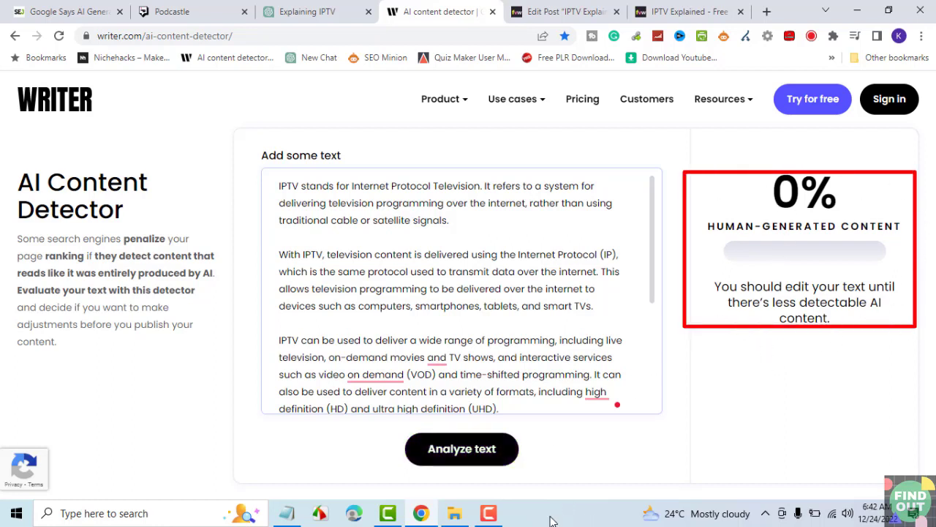
{"action": "left_click", "coordinate": [490, 514]}
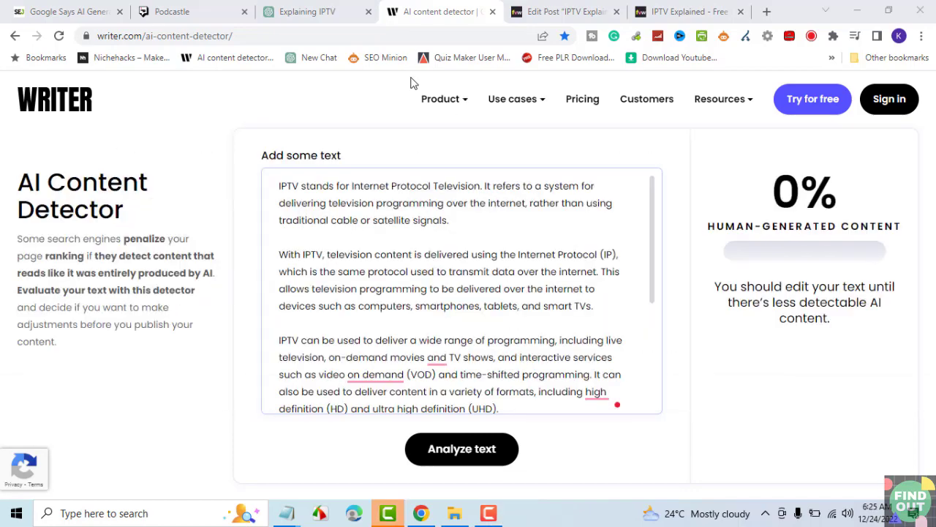
{"action": "mouse_move", "coordinate": [439, 98]}
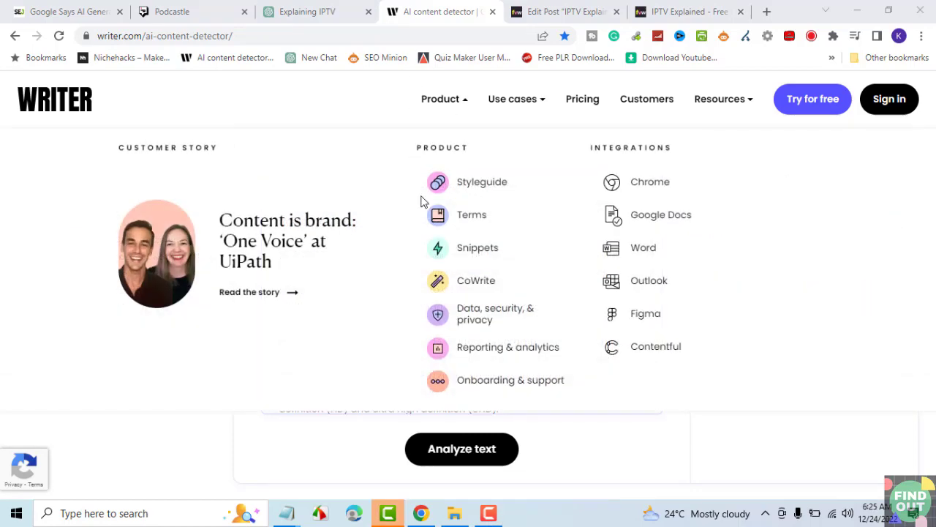
{"action": "left_click", "coordinate": [807, 308]}
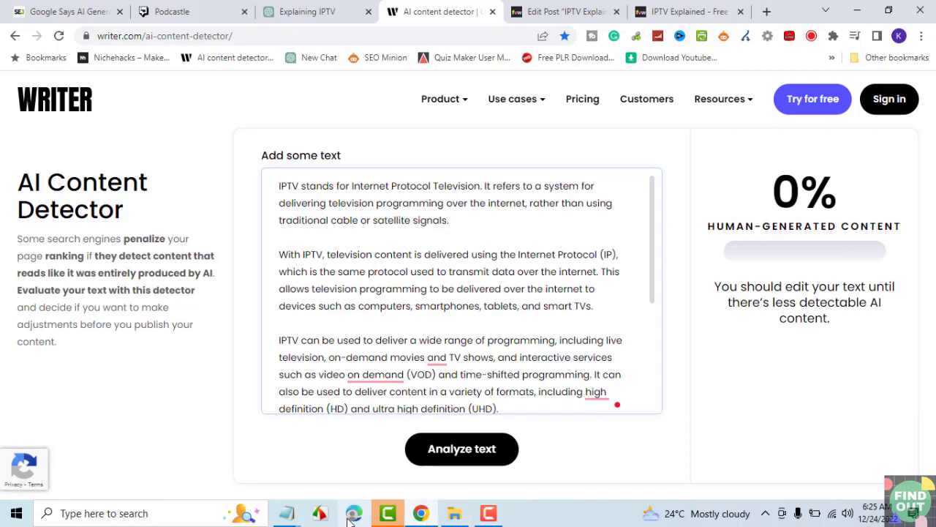
{"action": "mouse_move", "coordinate": [439, 99]}
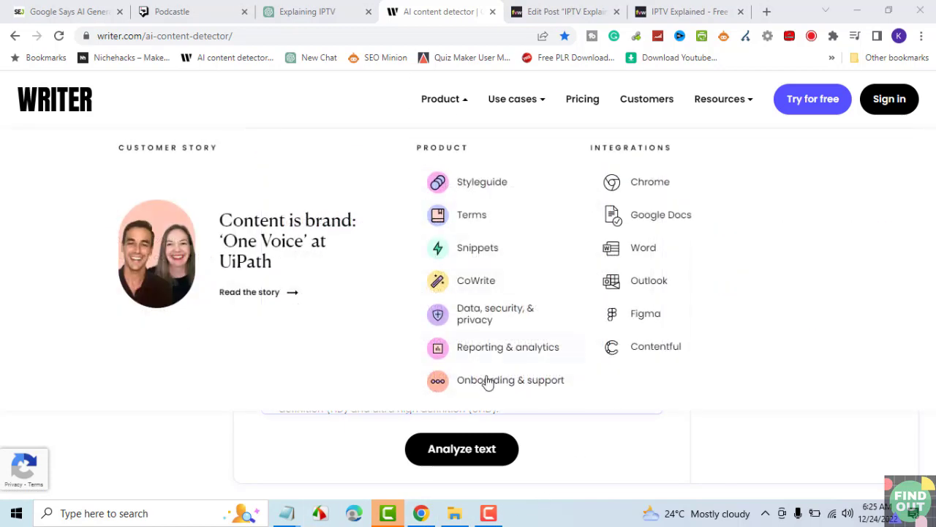
{"action": "left_click", "coordinate": [808, 308]}
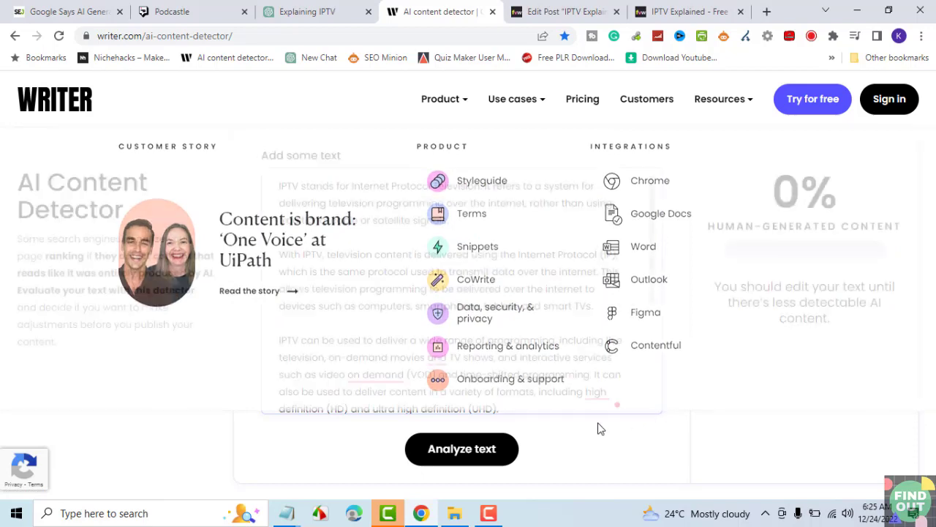
- Switch to Notepad and copy the entire rewritten IPTV text, from "IPTV stands for" through "set-top box."
{"action": "key", "text": "alt+Tab"}
{"action": "left_click_drag", "start_coordinate": [101, 55], "coordinate": [32, 54]}
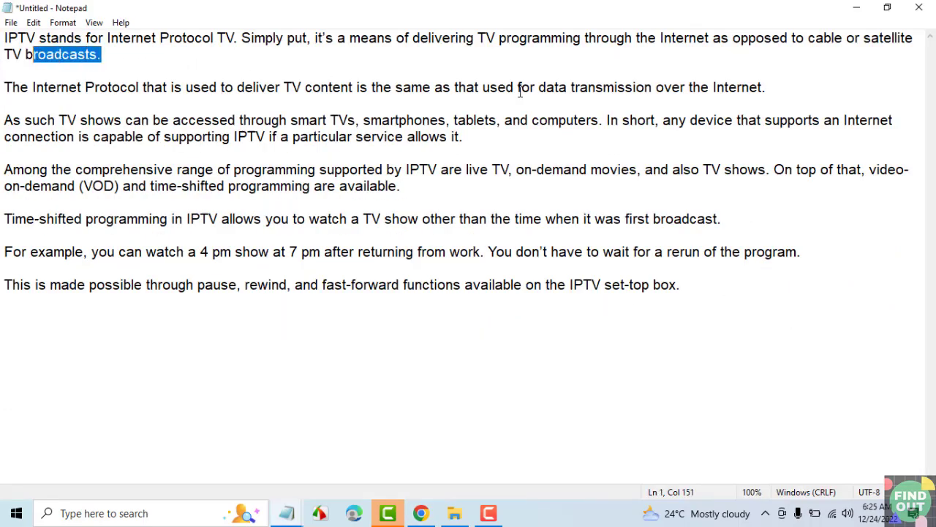
{"action": "left_click_drag", "start_coordinate": [709, 286], "coordinate": [2, 38]}
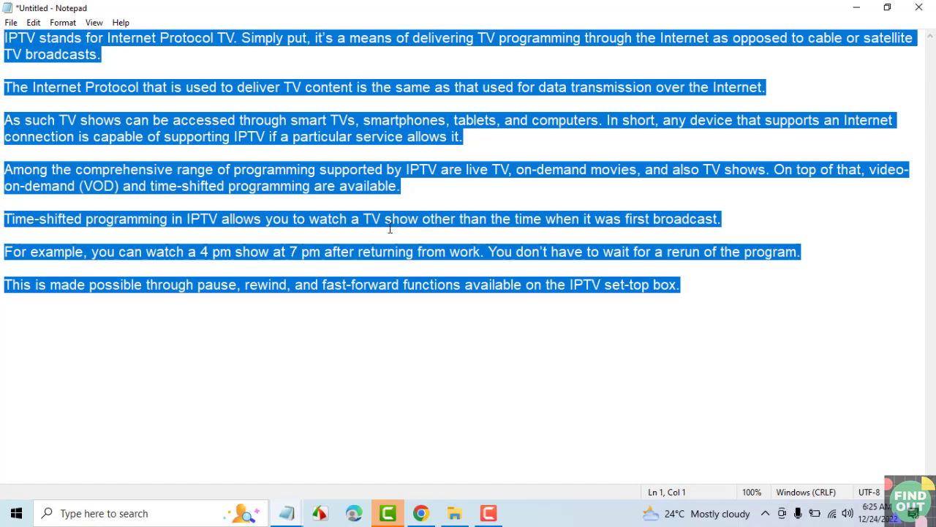
{"action": "right_click", "coordinate": [370, 178]}
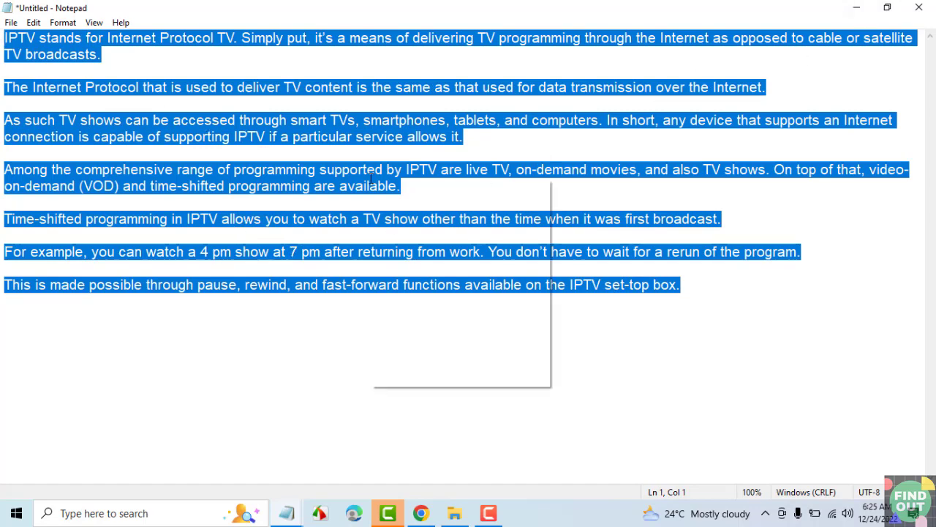
{"action": "left_click", "coordinate": [404, 223]}
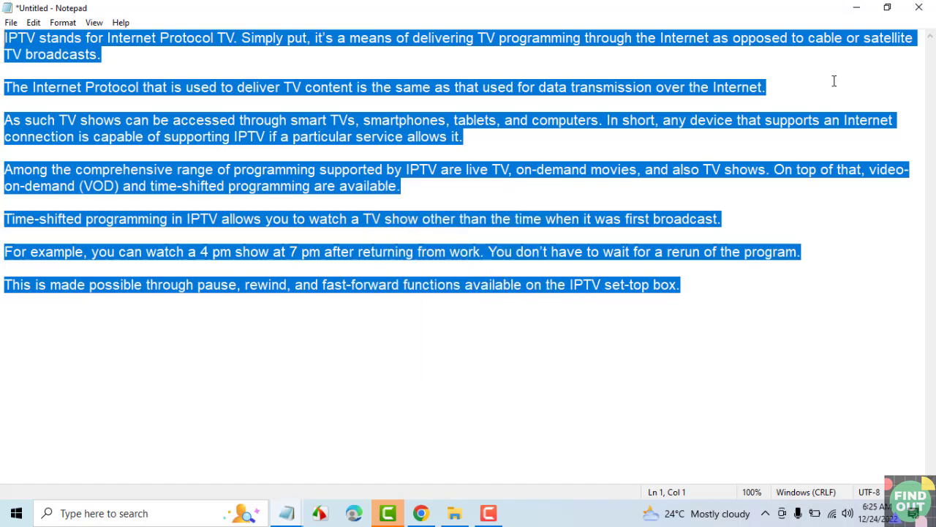
{"action": "left_click", "coordinate": [857, 16]}
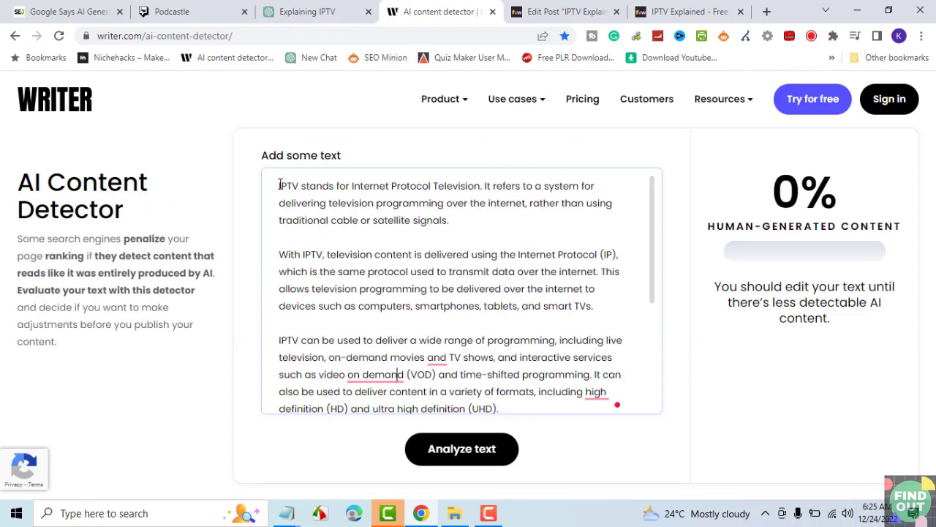
- Replace all the text in Writer's AI Content Detector with the copied rewritten version and analyze it
{"action": "left_click_drag", "start_coordinate": [279, 185], "coordinate": [594, 402]}
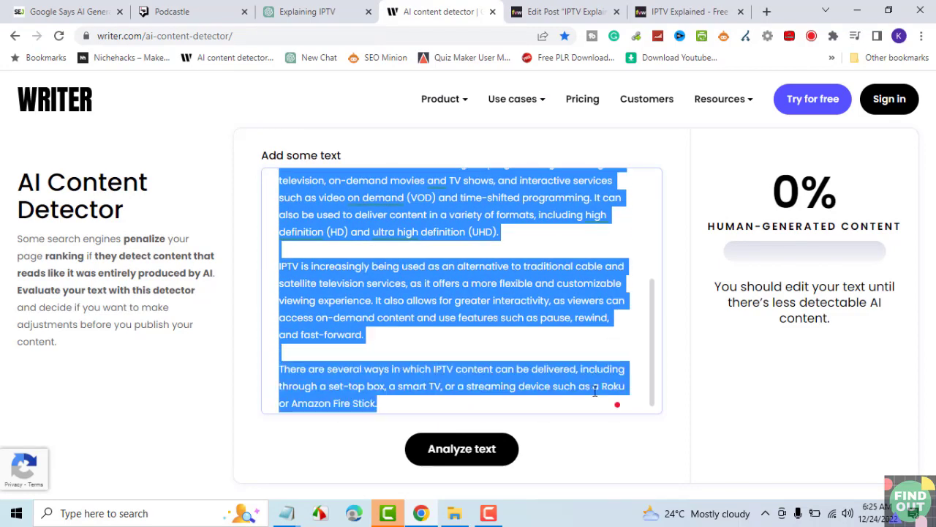
{"action": "right_click", "coordinate": [400, 215]}
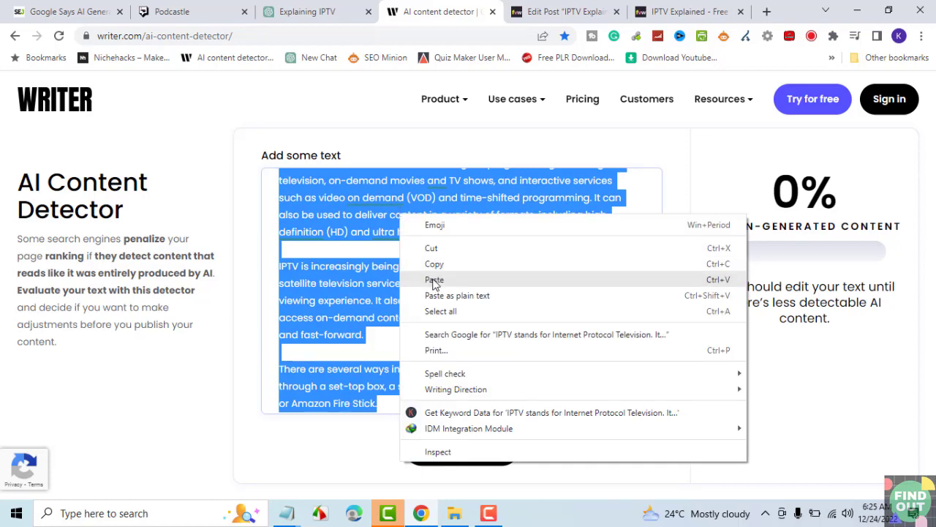
{"action": "left_click", "coordinate": [434, 281]}
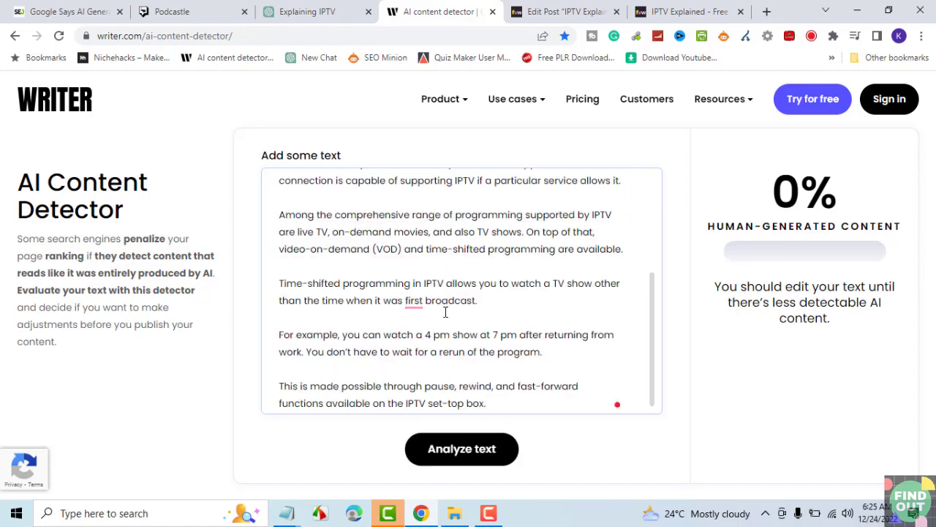
{"action": "left_click", "coordinate": [453, 454]}
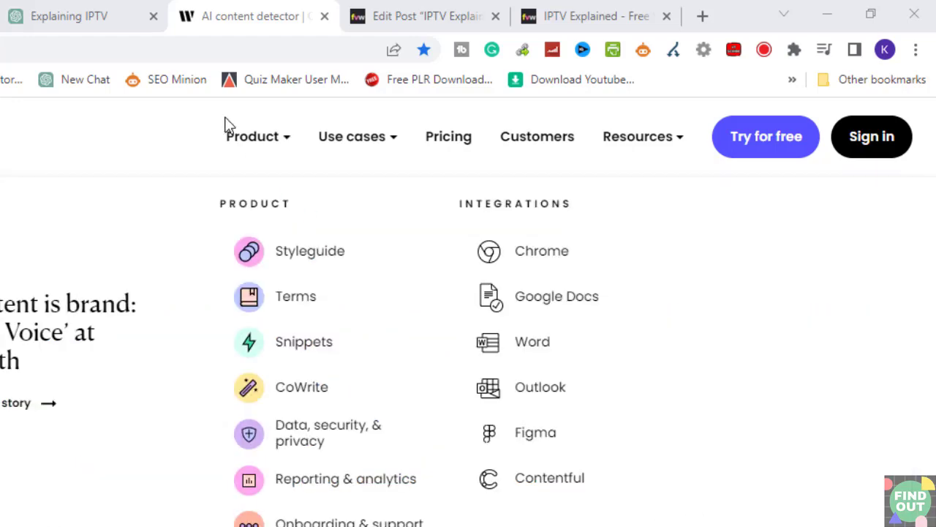
{"action": "mouse_move", "coordinate": [230, 126]}
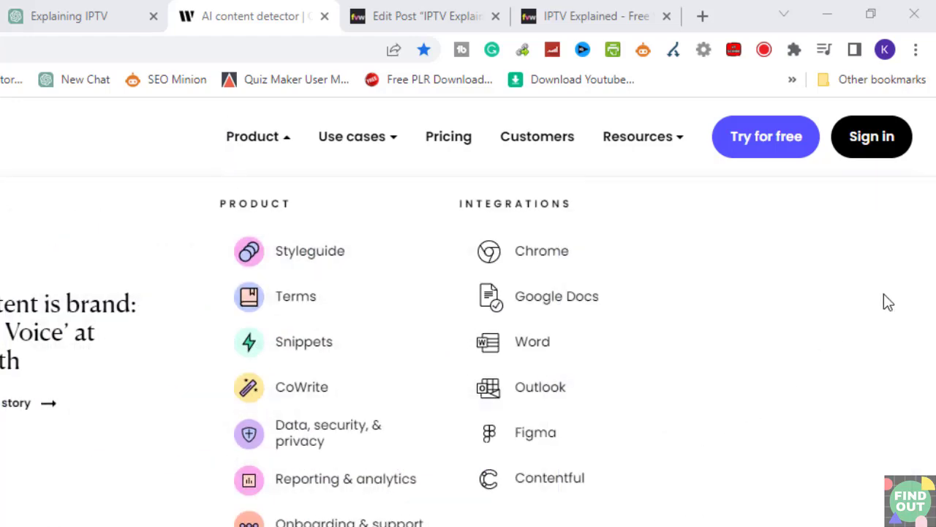